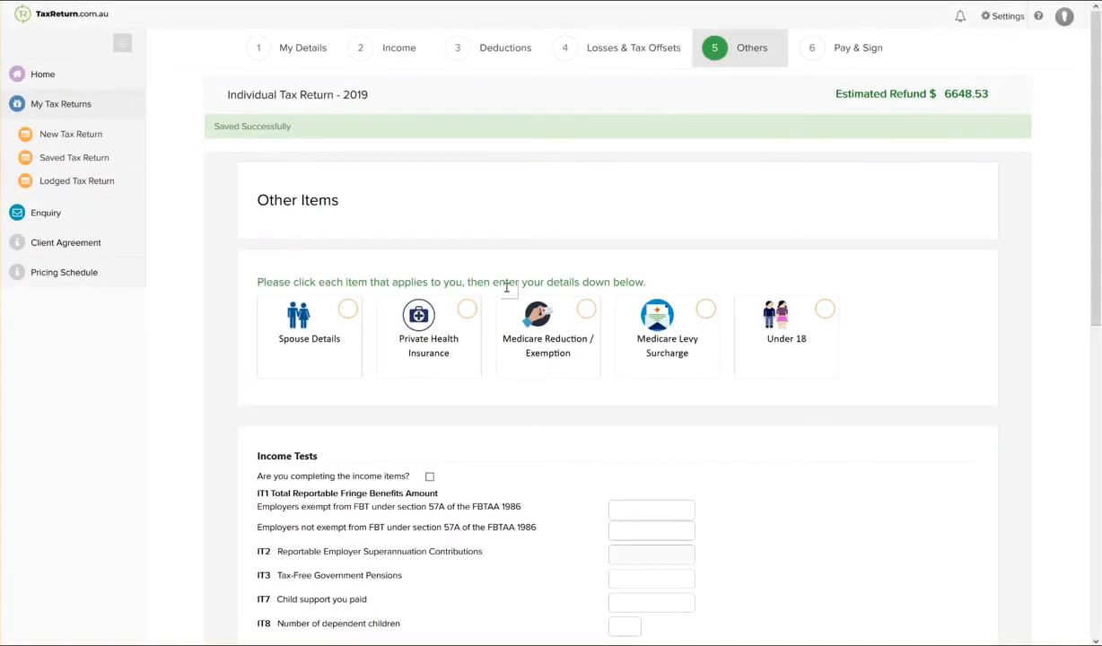
Select Spouse Details, Private Health Insurance and Medicare Levy Surcharge as the other items that apply.
scroll(507, 287, "down", 3)
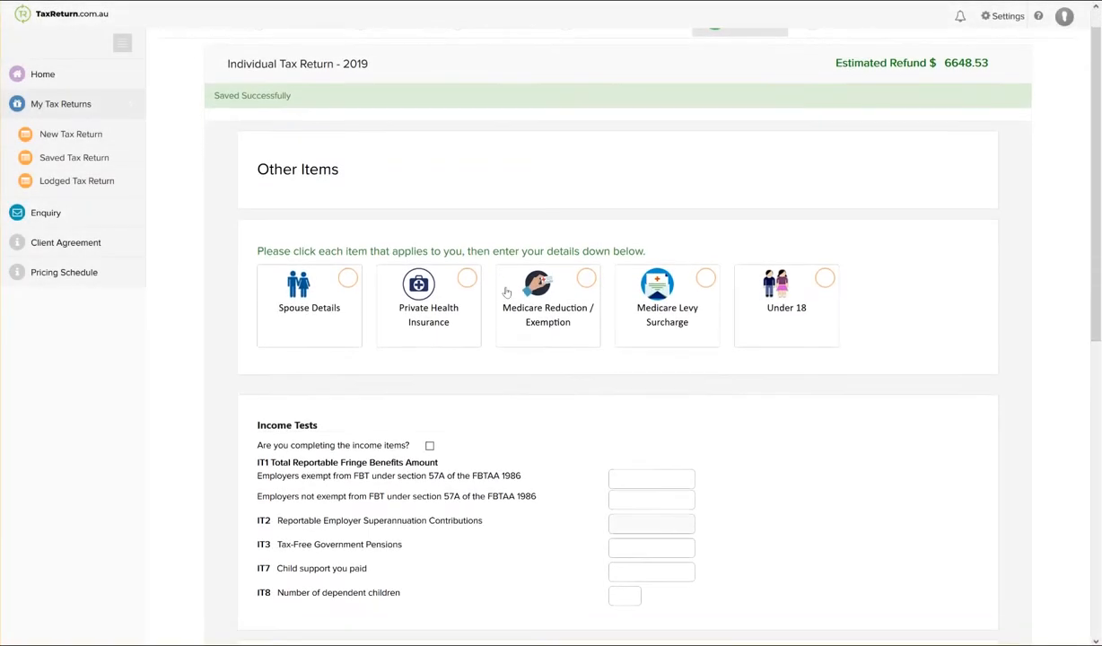
scroll(507, 289, "up", 4)
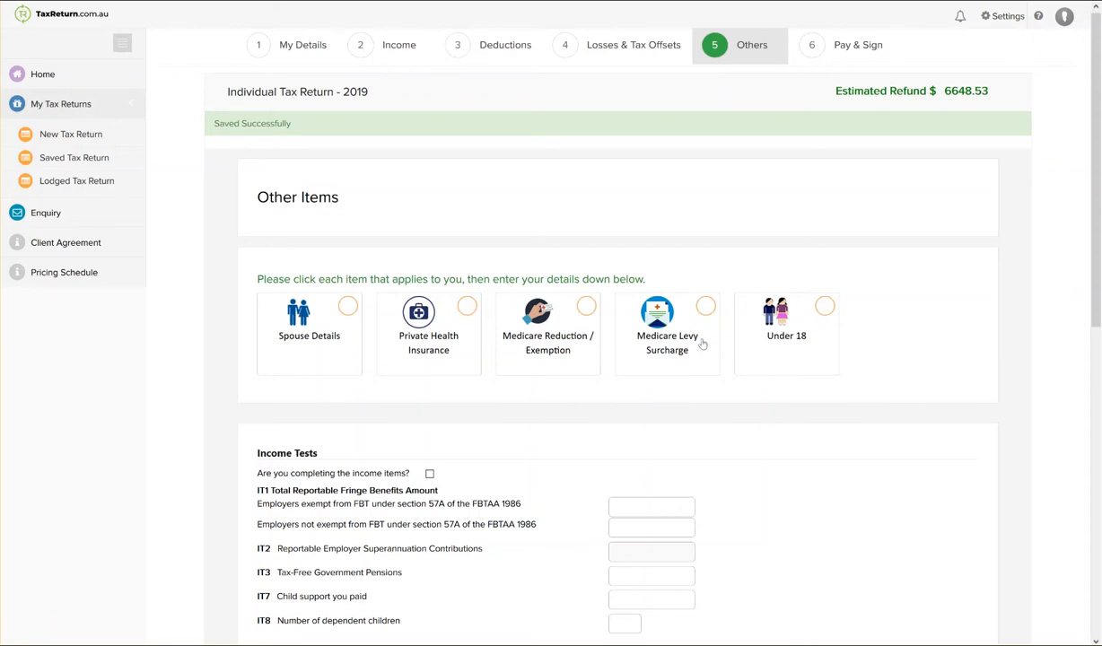
left_click(353, 350)
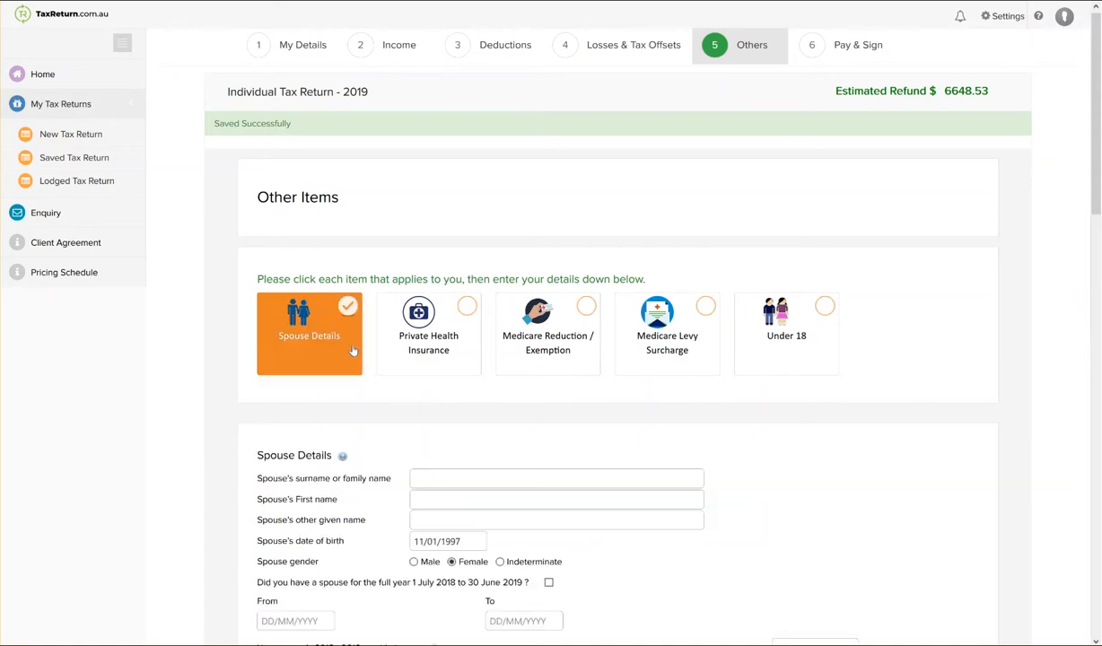
left_click(441, 350)
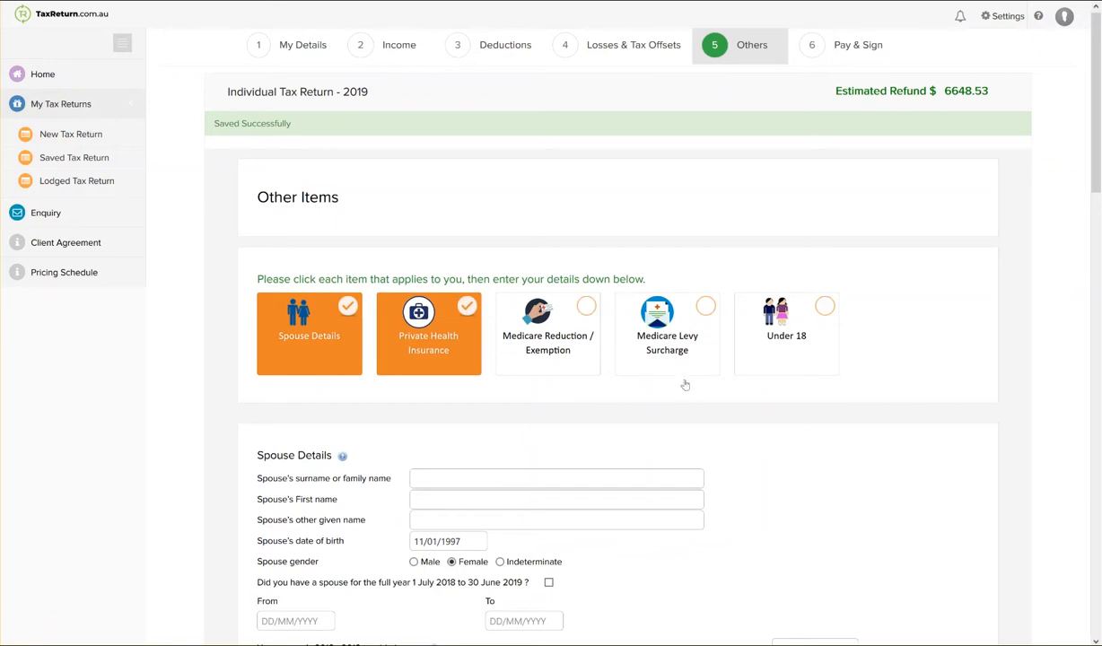
left_click(701, 358)
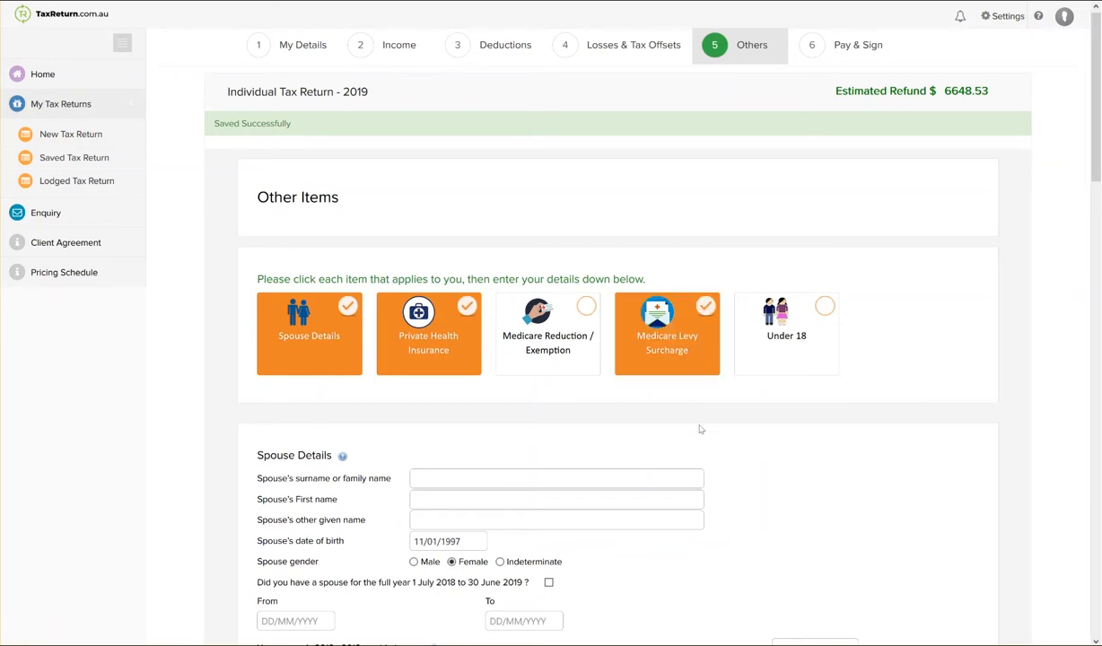
Enter the spouse's first name and surname in the Spouse Details section.
scroll(701, 429, "down", 3)
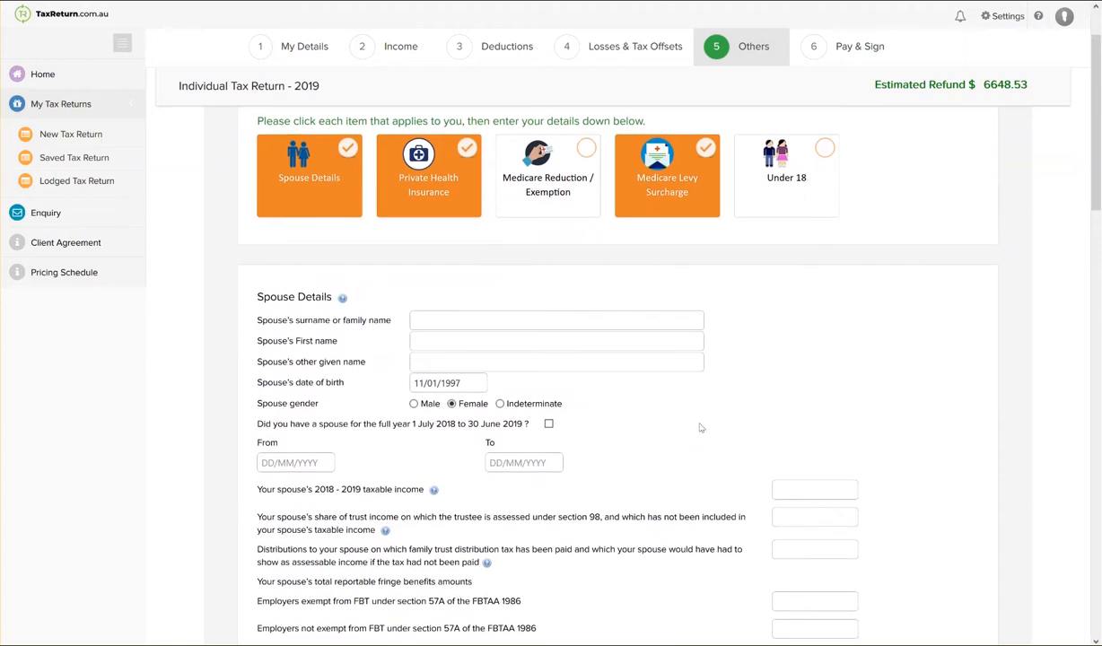
scroll(528, 339, "down", 1)
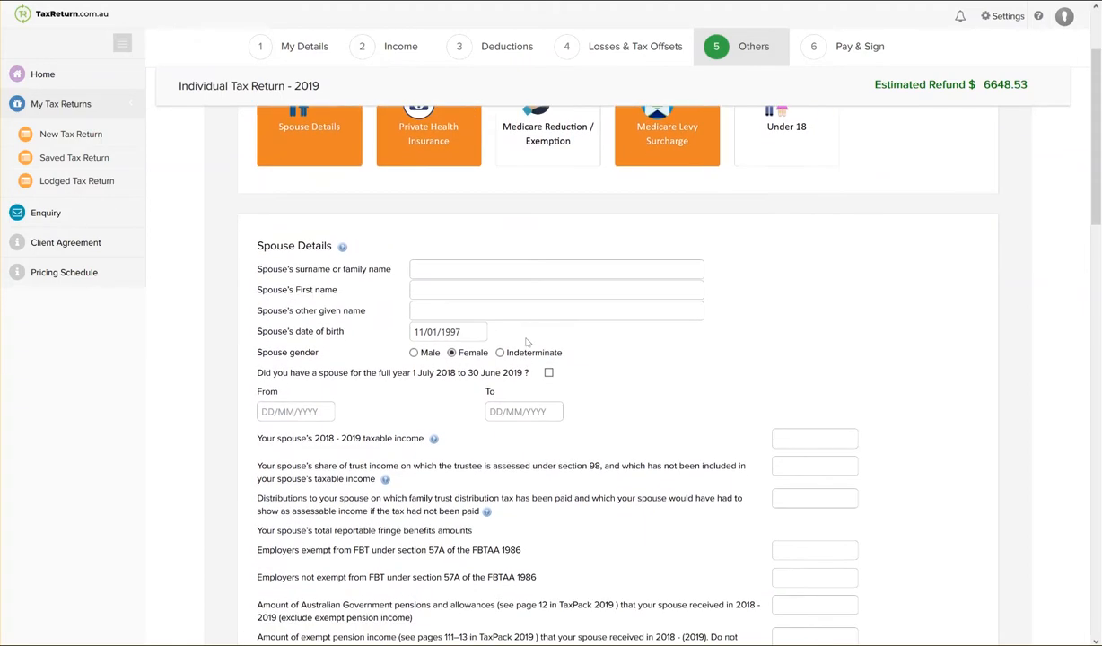
left_click(451, 293)
type("Mrs Demp")
left_click(453, 272)
Set the spouse's gender to Female and indicate having a spouse for the full year 1 July 2018 to 30 June 2019.
left_click(447, 328)
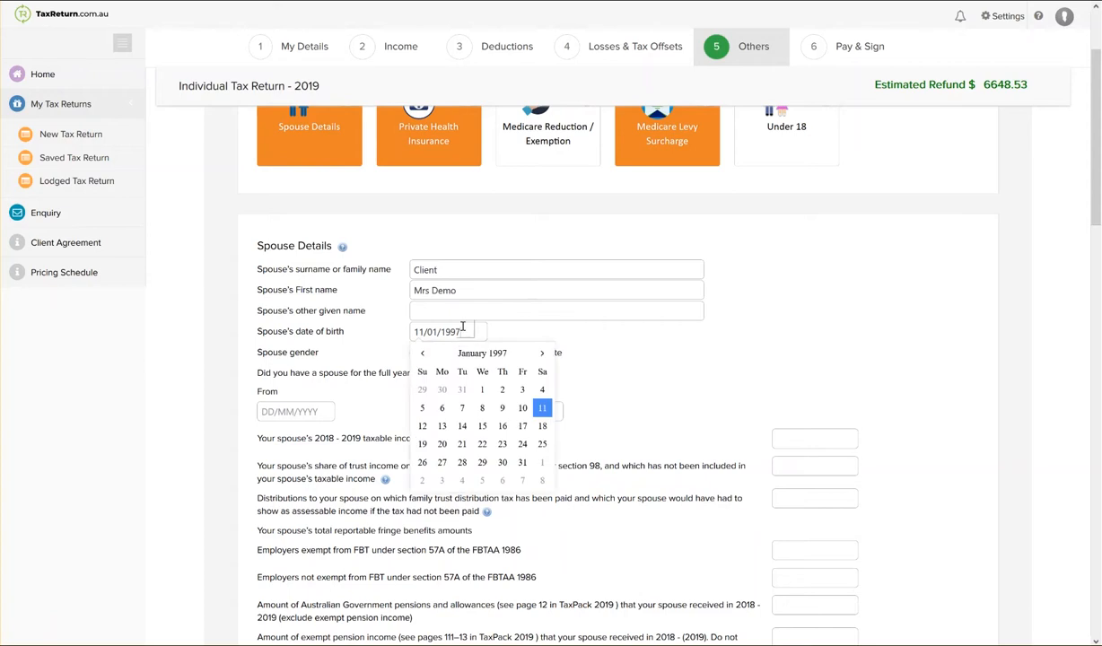
left_click(561, 328)
left_click(452, 353)
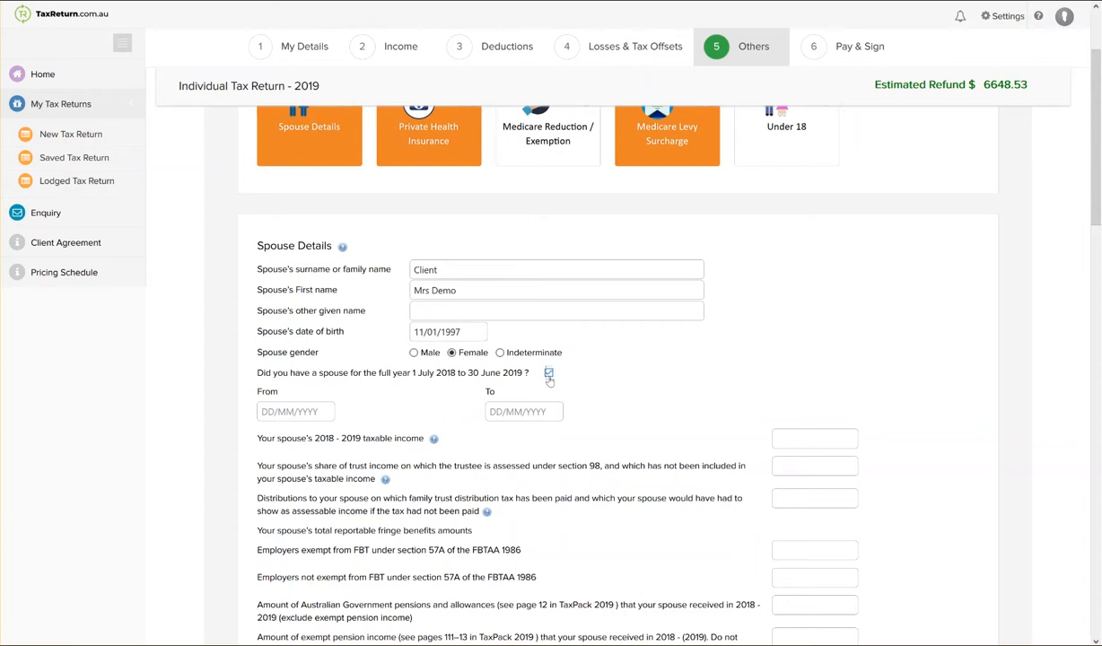
Enter 50000 as the spouse's 2018 - 2019 taxable income.
left_click(823, 440)
scroll(813, 475, "down", 1)
scroll(813, 476, "down", 3)
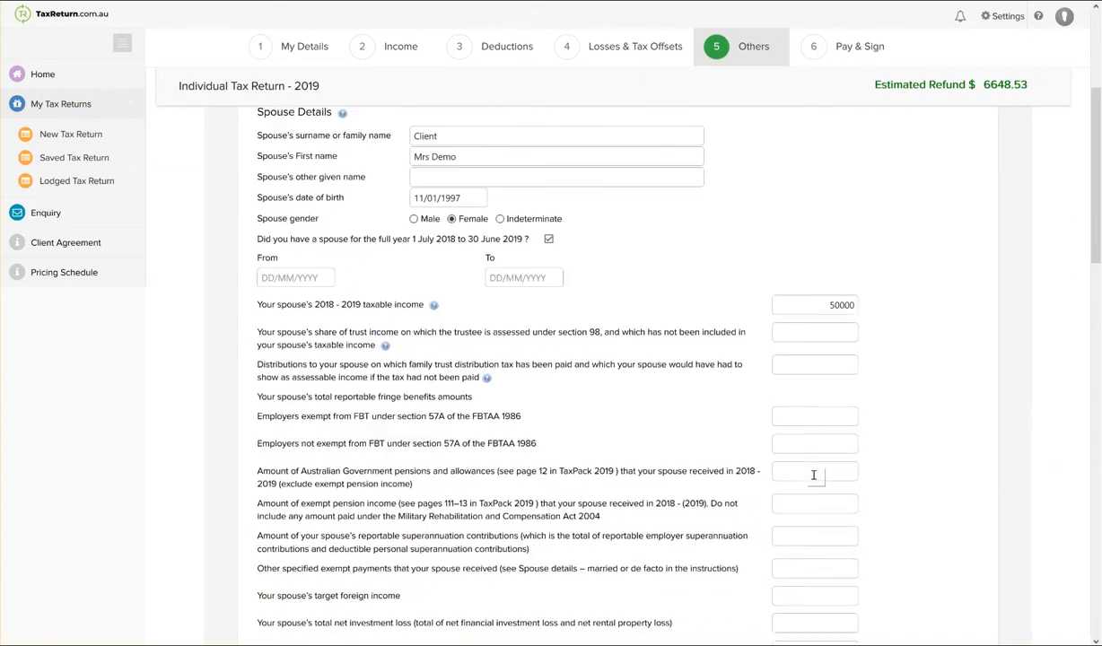
scroll(813, 479, "down", 3)
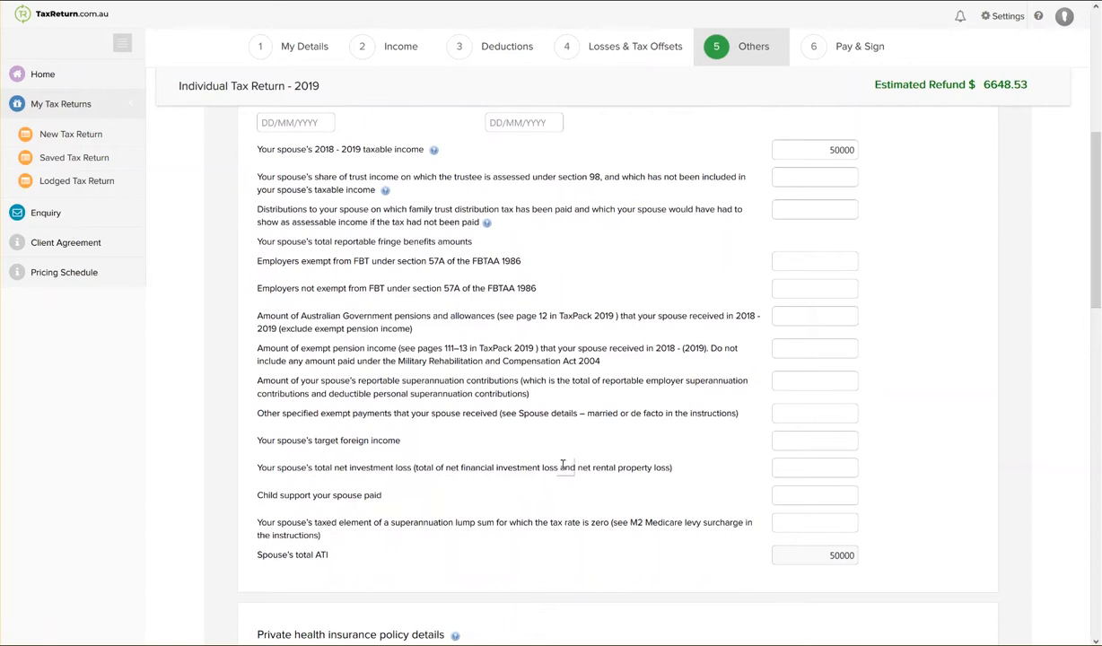
Choose HBF - HBF Health Limited as the health insurer for the first private health insurance policy.
scroll(666, 450, "down", 2)
scroll(666, 451, "down", 4)
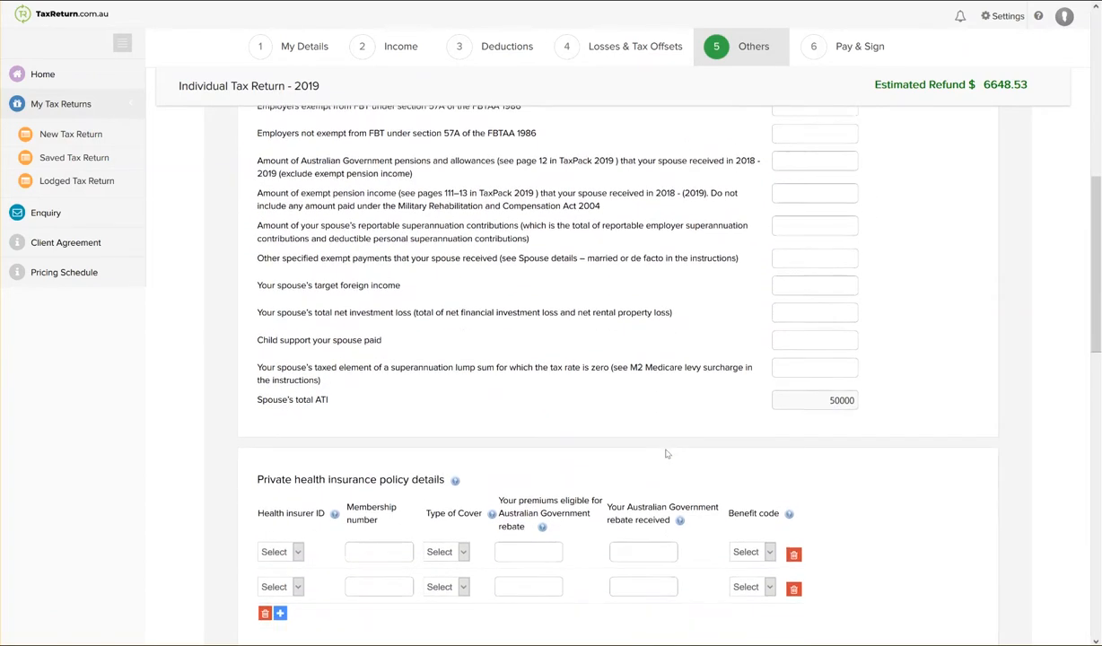
scroll(665, 453, "down", 1)
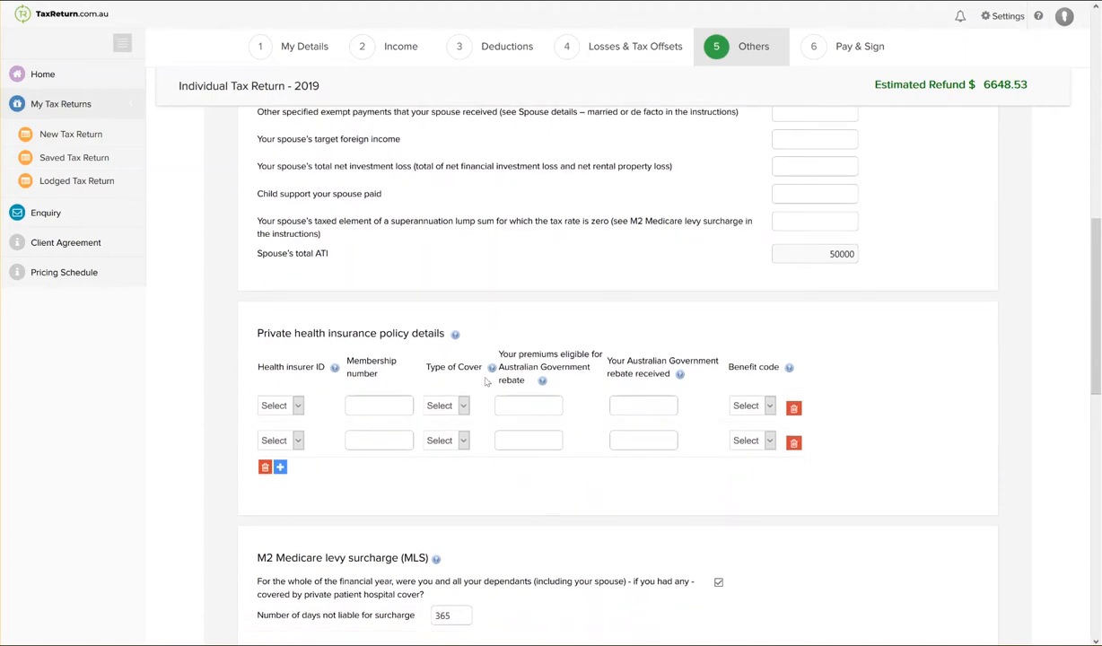
scroll(478, 413, "down", 1)
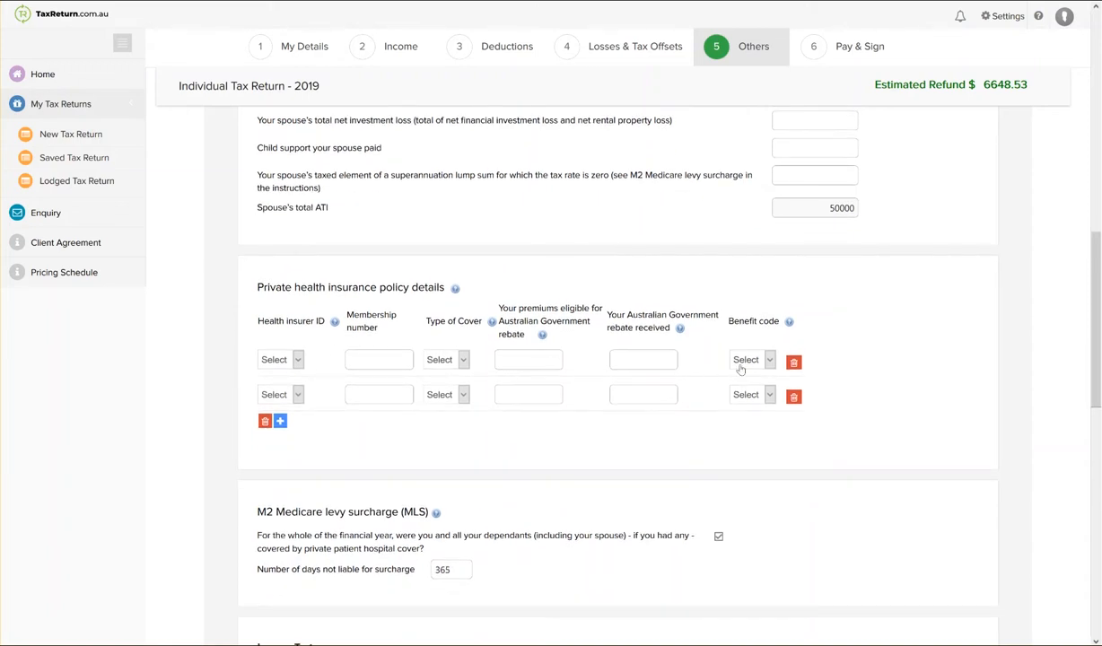
left_click(298, 360)
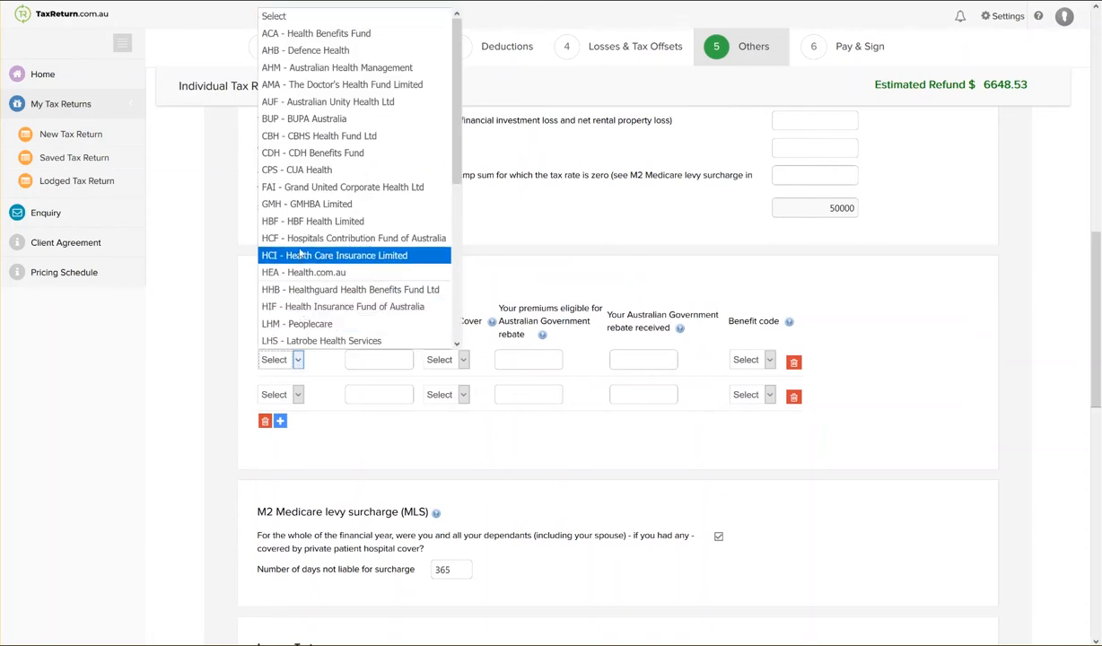
left_click(289, 220)
Look through the first policy's membership number, type of cover, premiums and benefit code fields without filling them in.
left_click(356, 362)
left_click(463, 360)
left_click(460, 361)
left_click(527, 361)
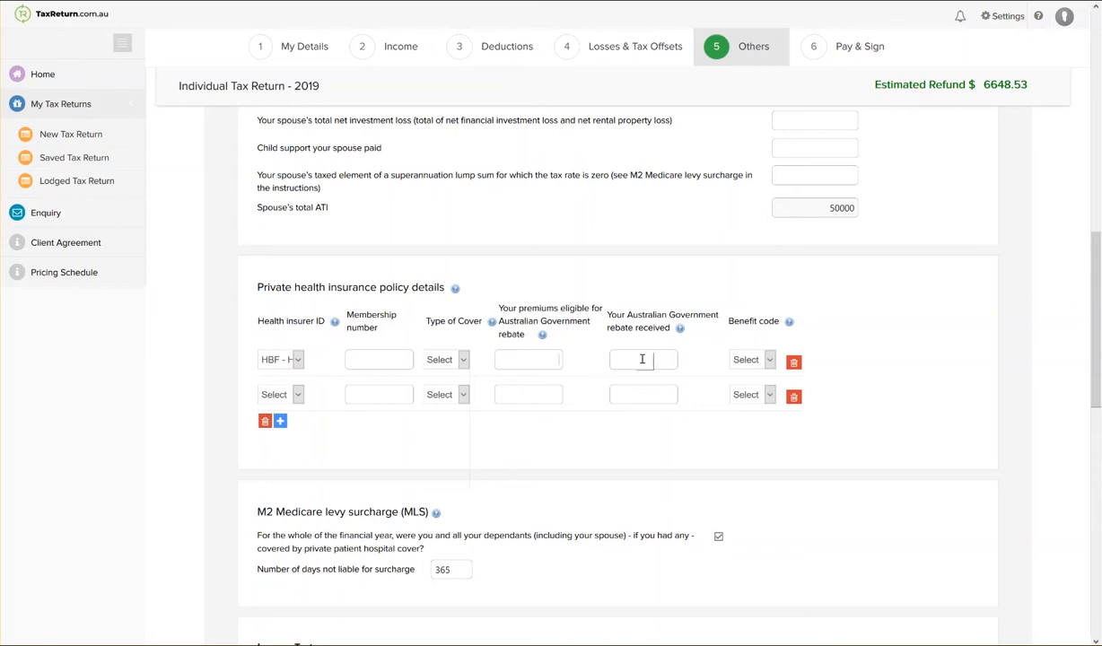
left_click(768, 360)
left_click(853, 377)
left_click(852, 377)
Toggle the whole-year private patient hospital cover option for the Medicare levy surcharge, leaving it ticked.
scroll(565, 416, "down", 2)
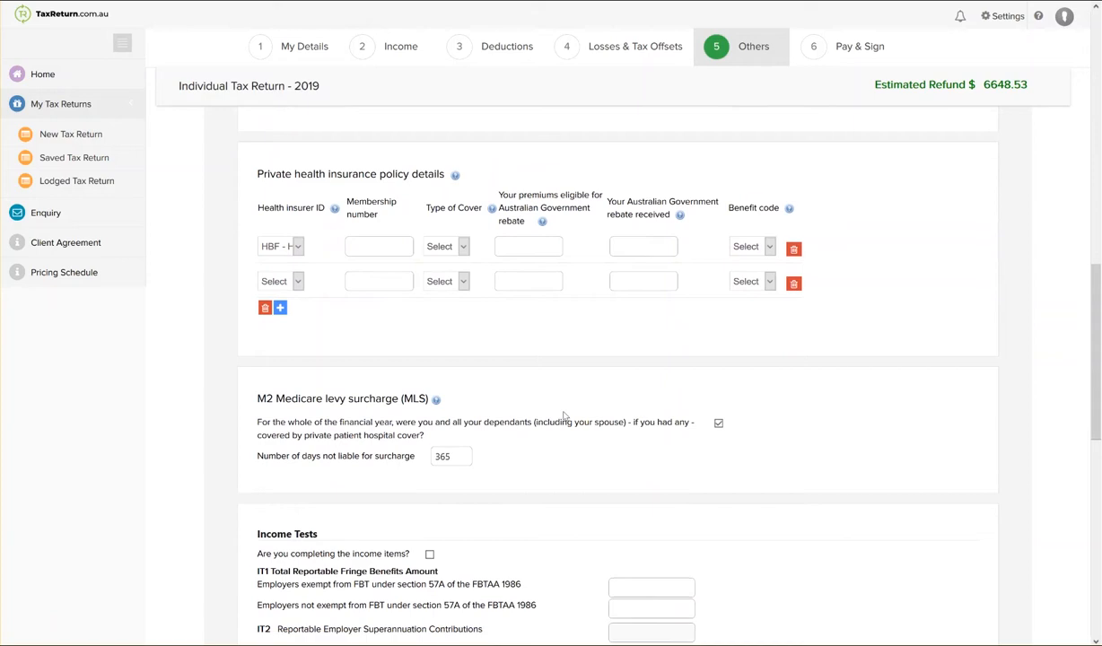
scroll(564, 415, "down", 1)
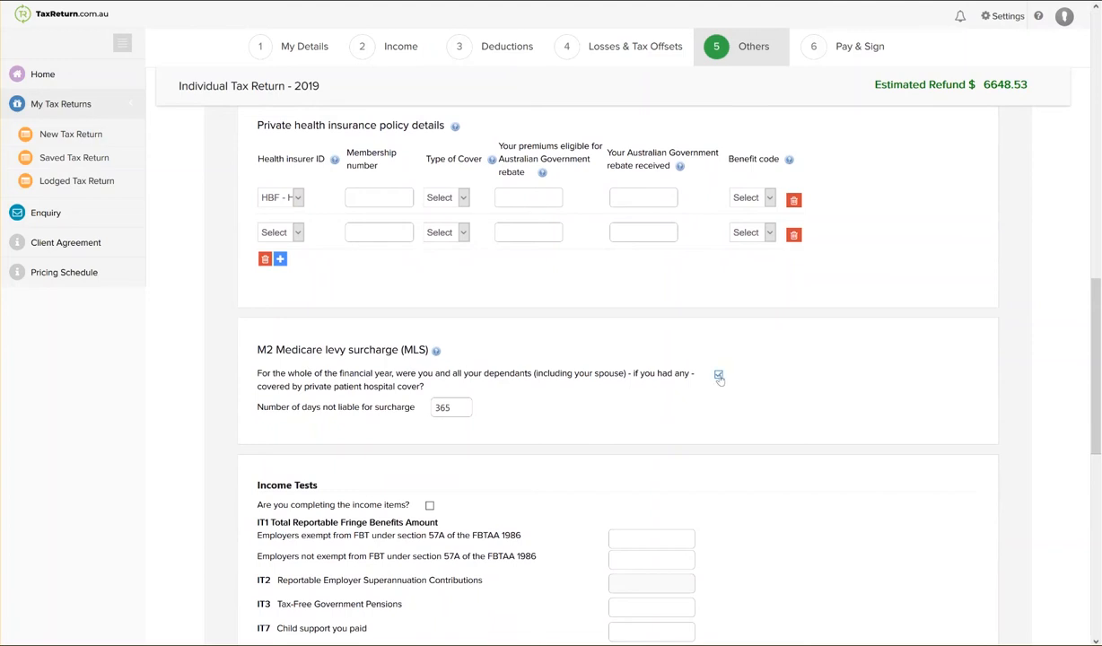
double_click(467, 402)
left_click(718, 375)
Look over the Income Tests section and examine the income categories offered for document uploads.
scroll(708, 450, "down", 3)
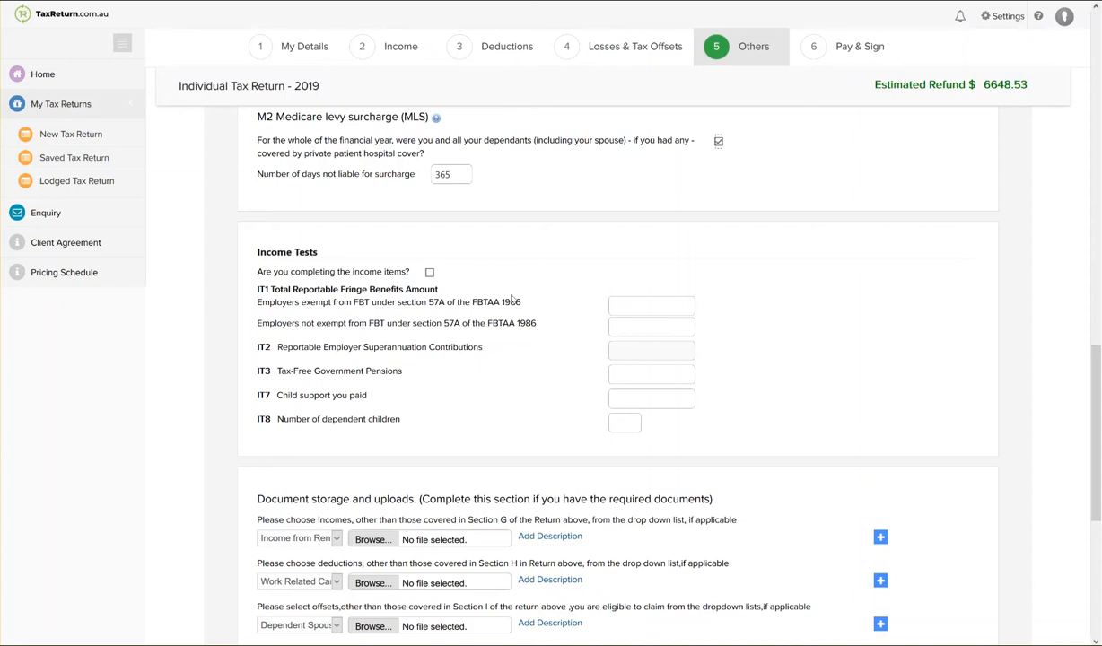
scroll(512, 300, "down", 2)
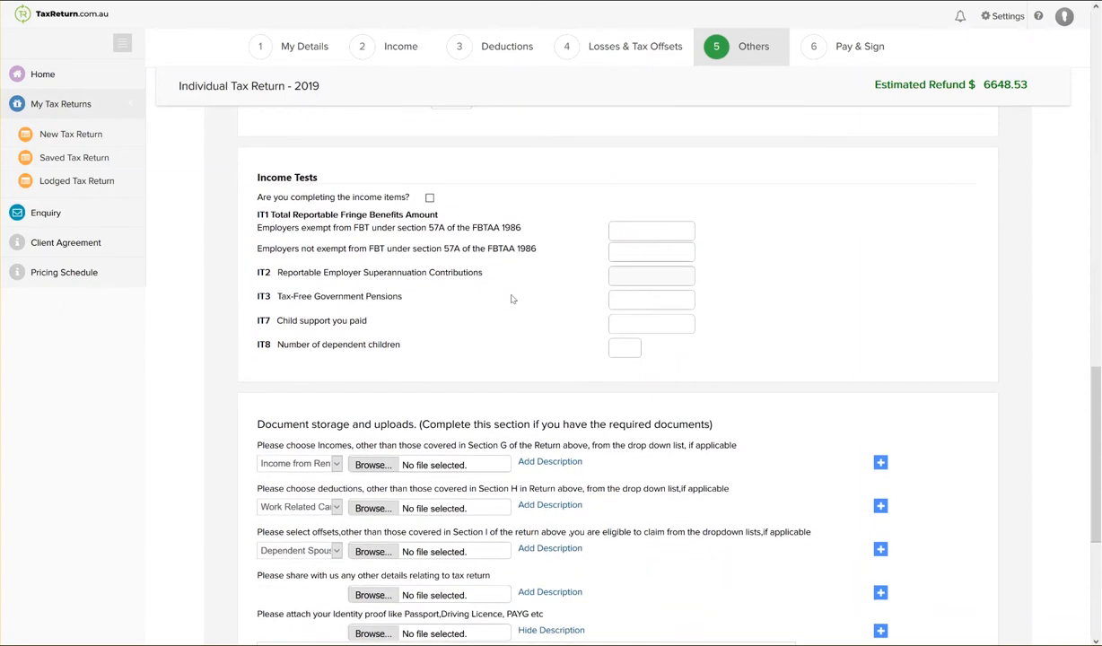
scroll(512, 299, "down", 1)
scroll(512, 298, "down", 1)
scroll(512, 298, "down", 3)
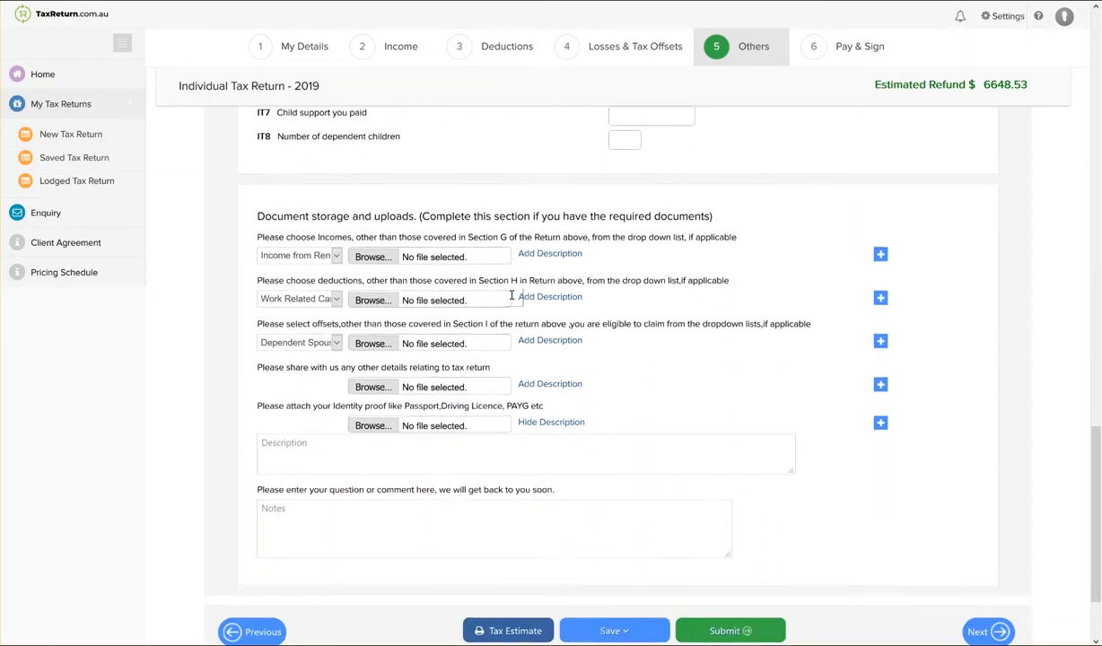
left_click(336, 255)
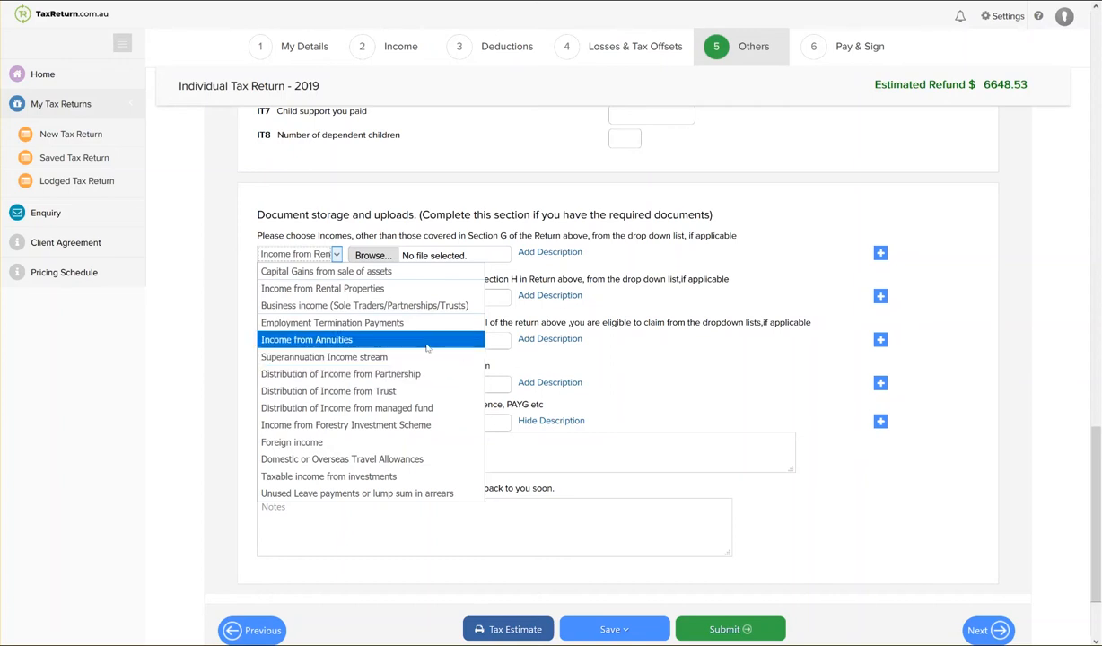
left_click(624, 377)
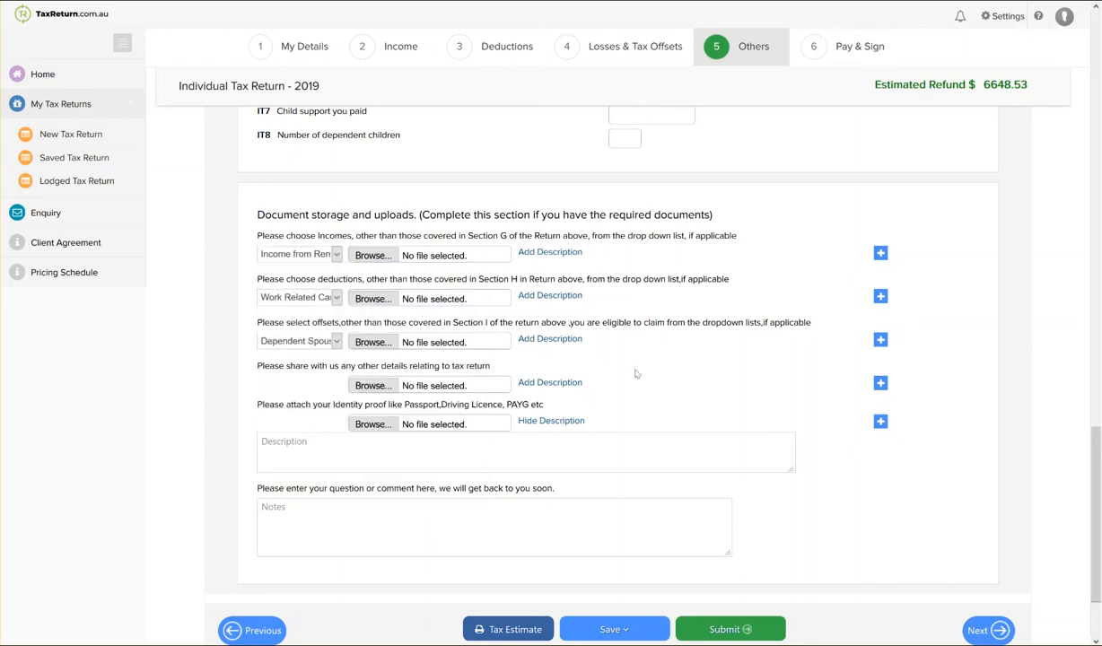
left_click(335, 257)
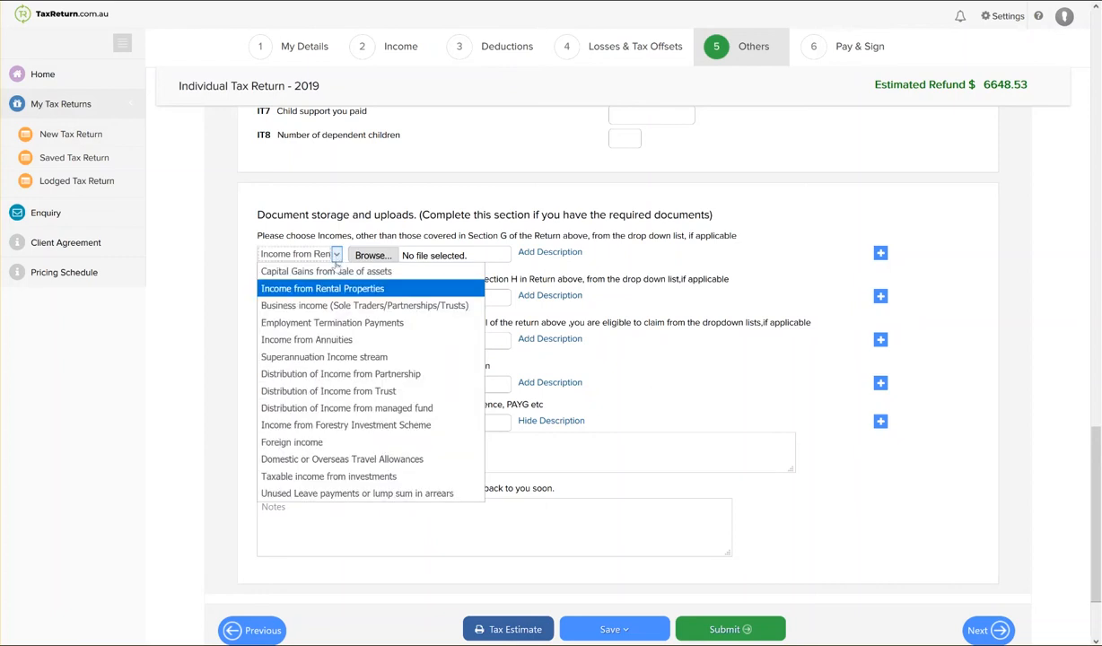
left_click(439, 256)
left_click(334, 259)
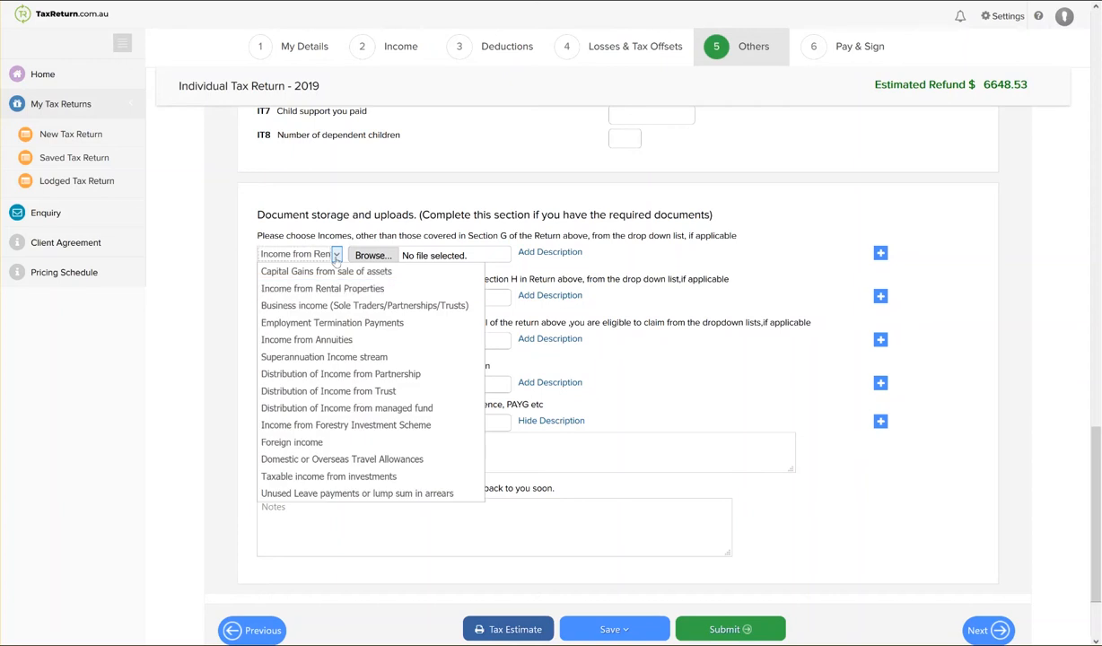
left_click(438, 254)
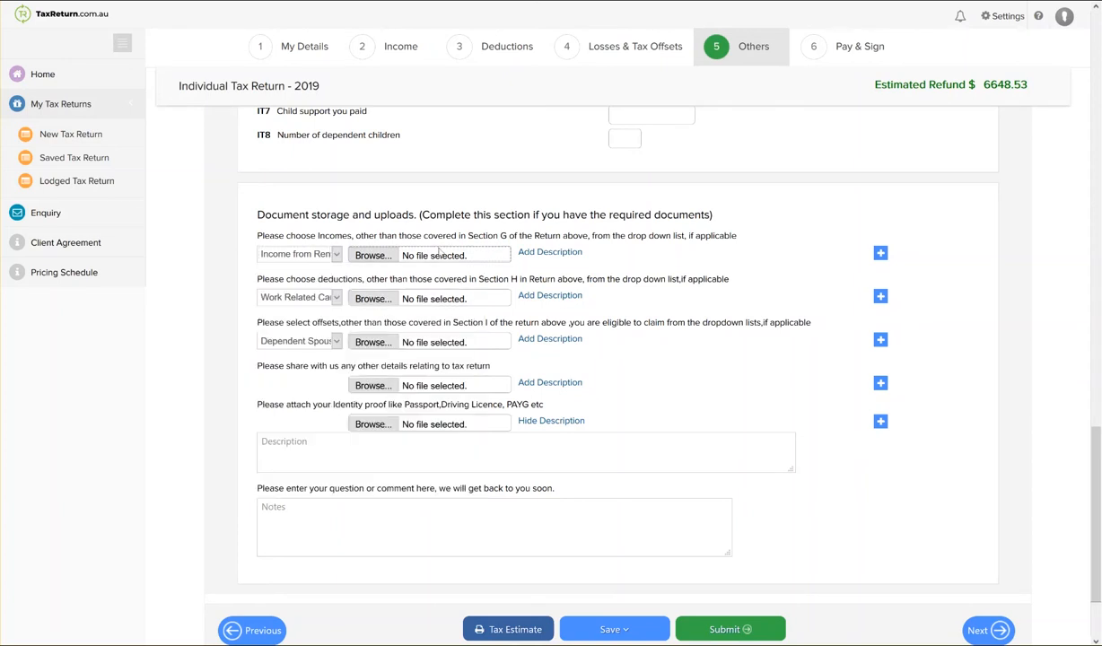
Add description boxes to the income and deduction document uploads, and view the available deduction categories.
left_click(389, 254)
left_click(534, 252)
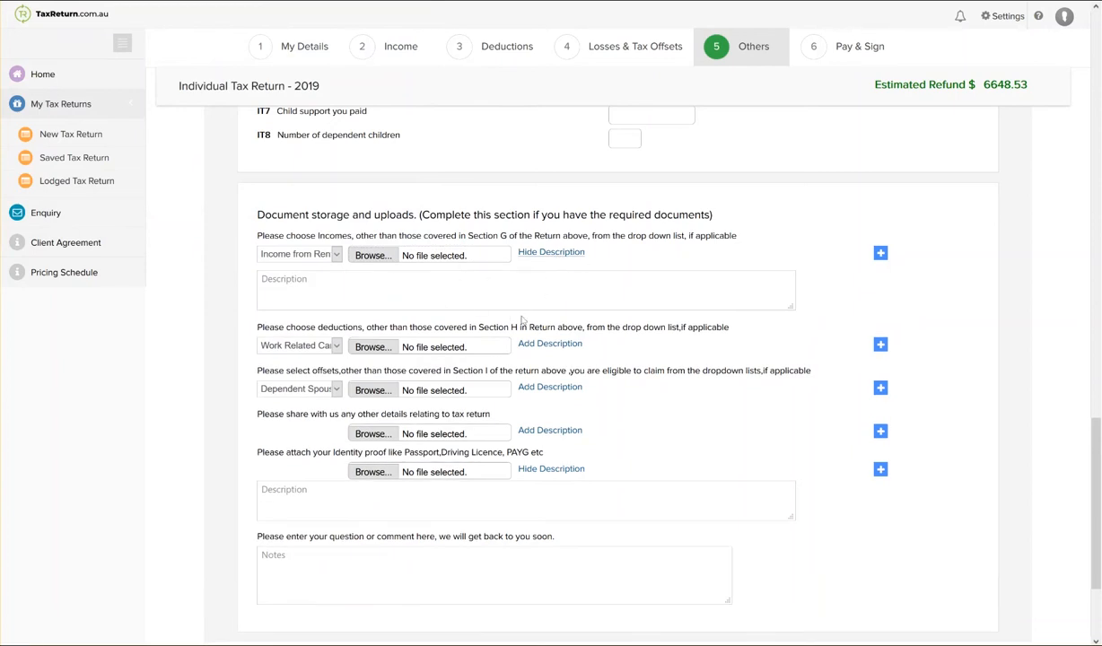
scroll(524, 316, "down", 3)
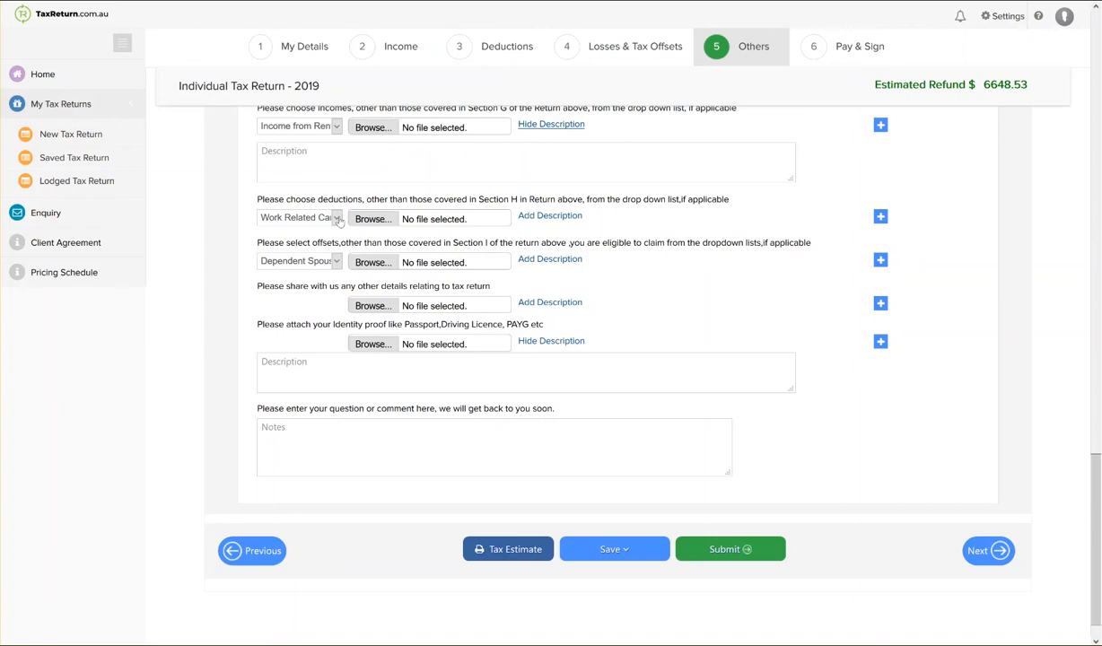
left_click(338, 222)
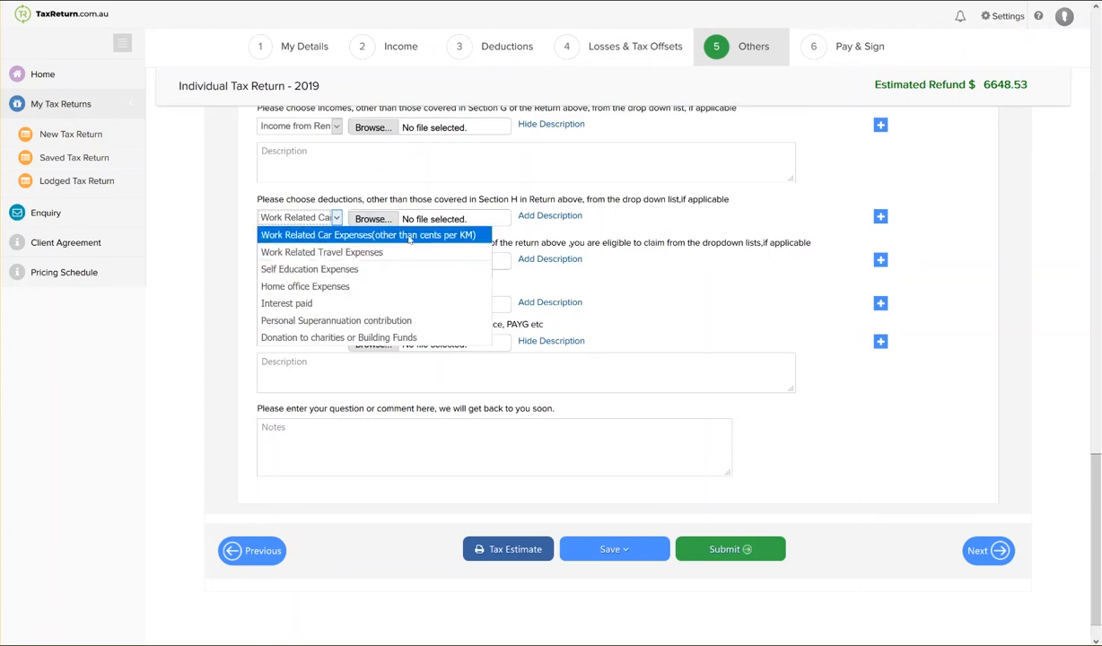
left_click(571, 233)
left_click(549, 216)
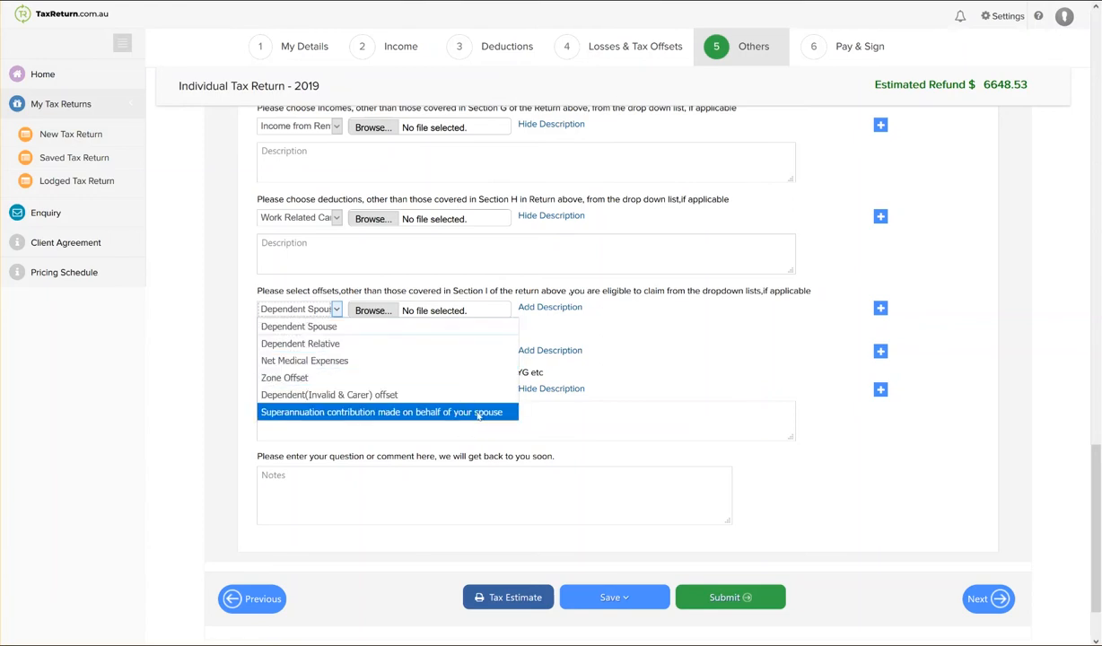
Attach Union Fees.jpg as another detail relating to the tax return.
left_click(626, 339)
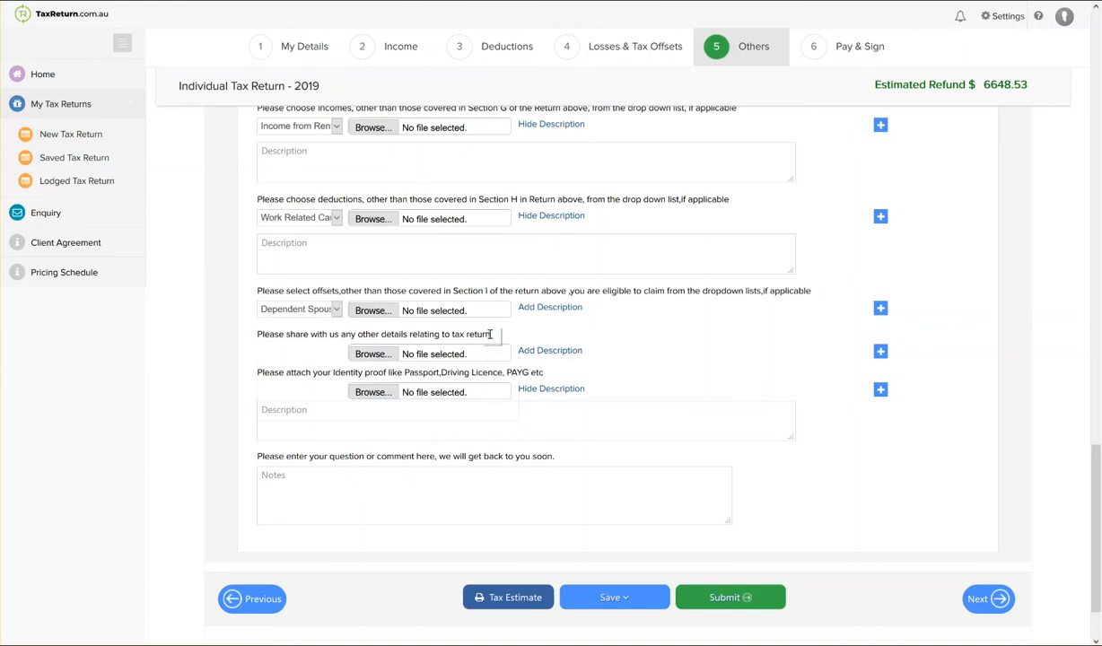
left_click(387, 357)
double_click(397, 61)
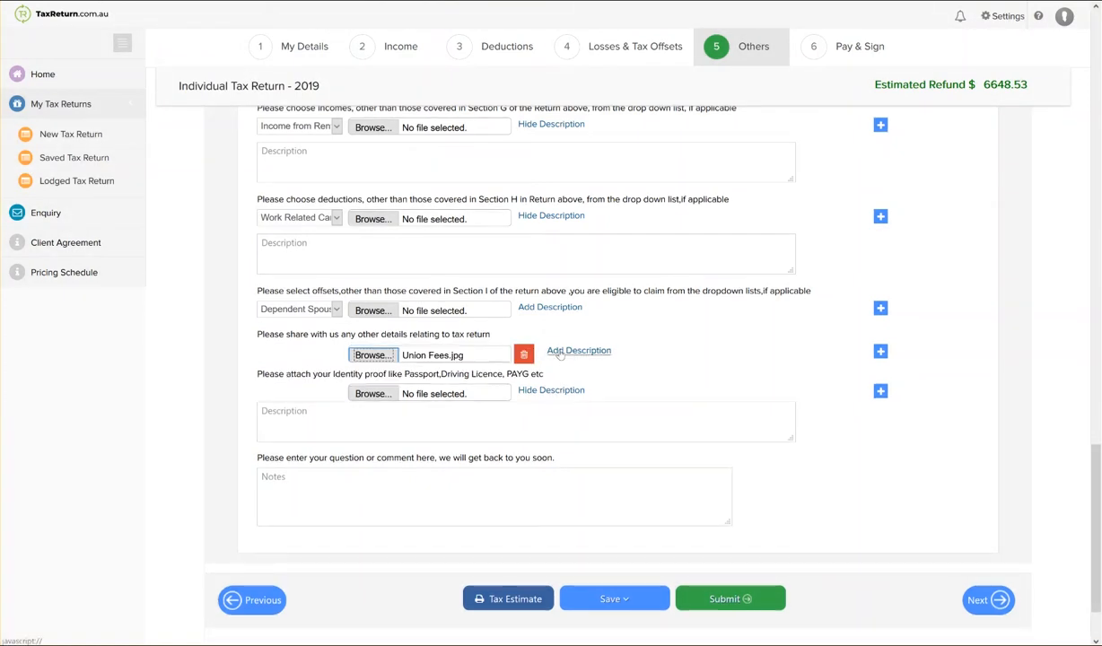
Add the description "Am I allowed to claim my unions fees?" to the Union Fees.jpg attachment.
left_click(549, 350)
type("Am I allowed to clai")
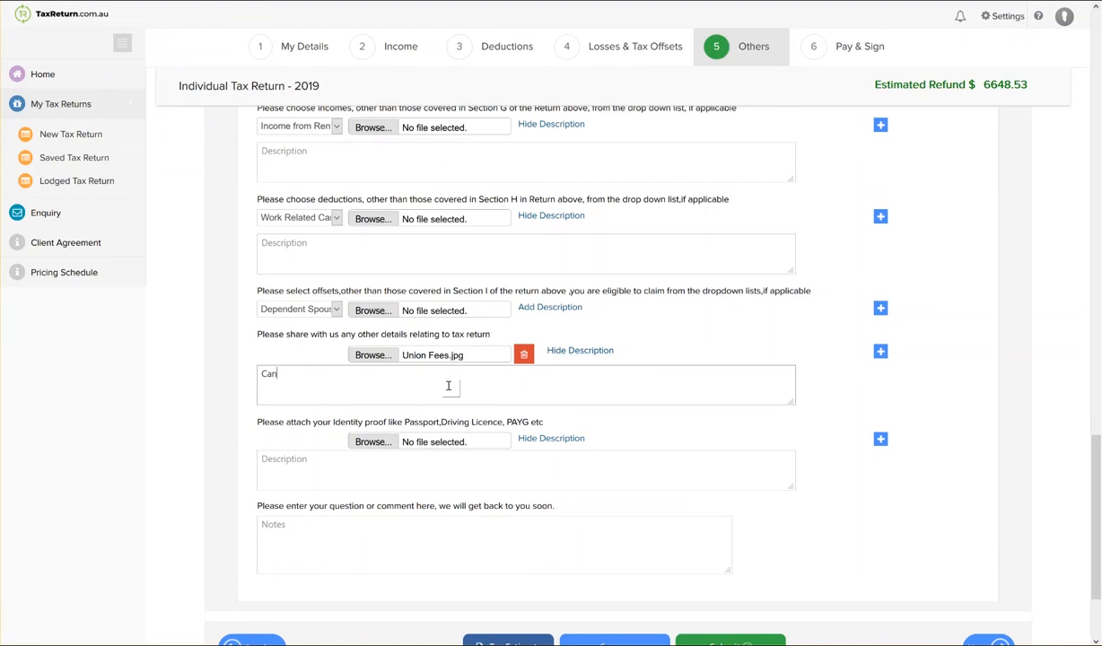
type("m my unions fees?")
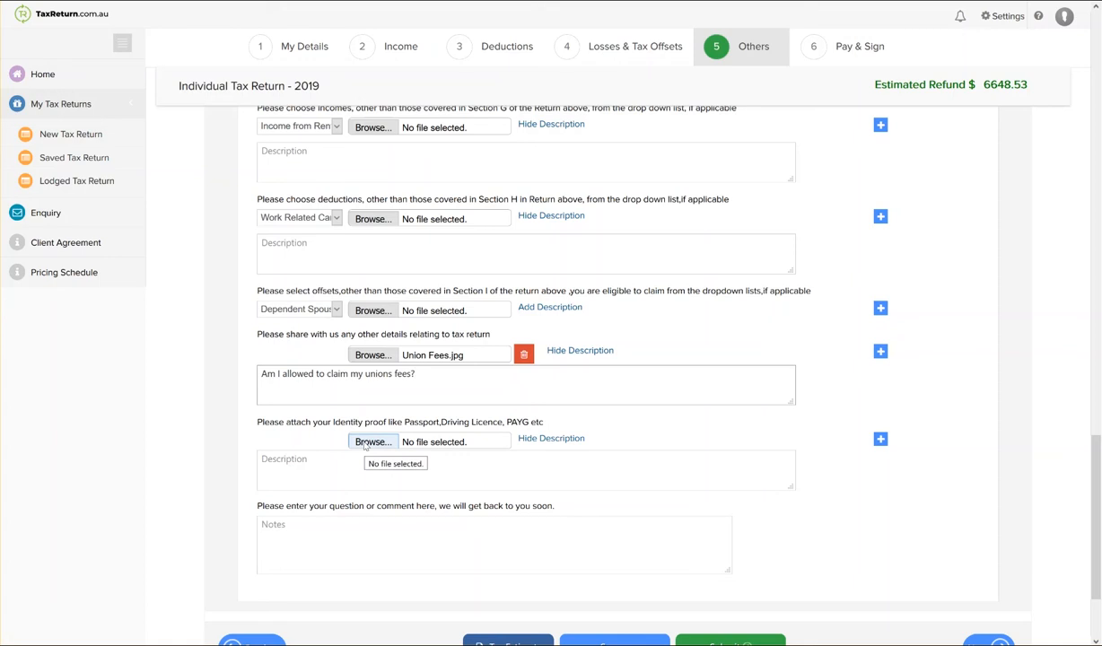
Attach Drivers License.jpg as the identity proof and give it the description "Drivers license attached".
left_click(365, 442)
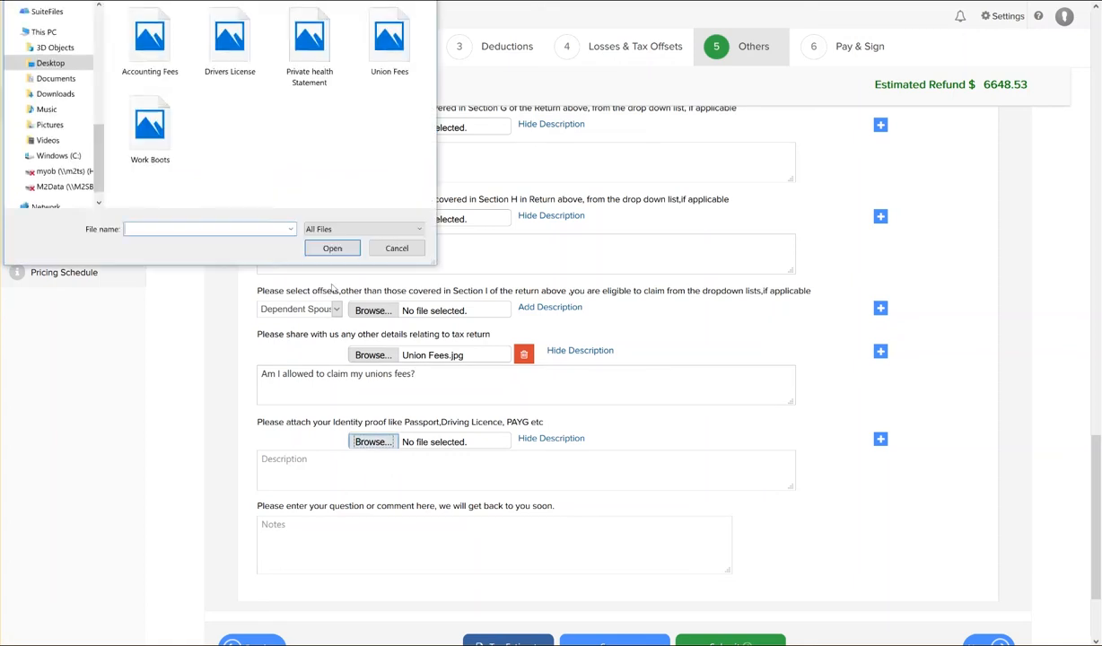
double_click(230, 45)
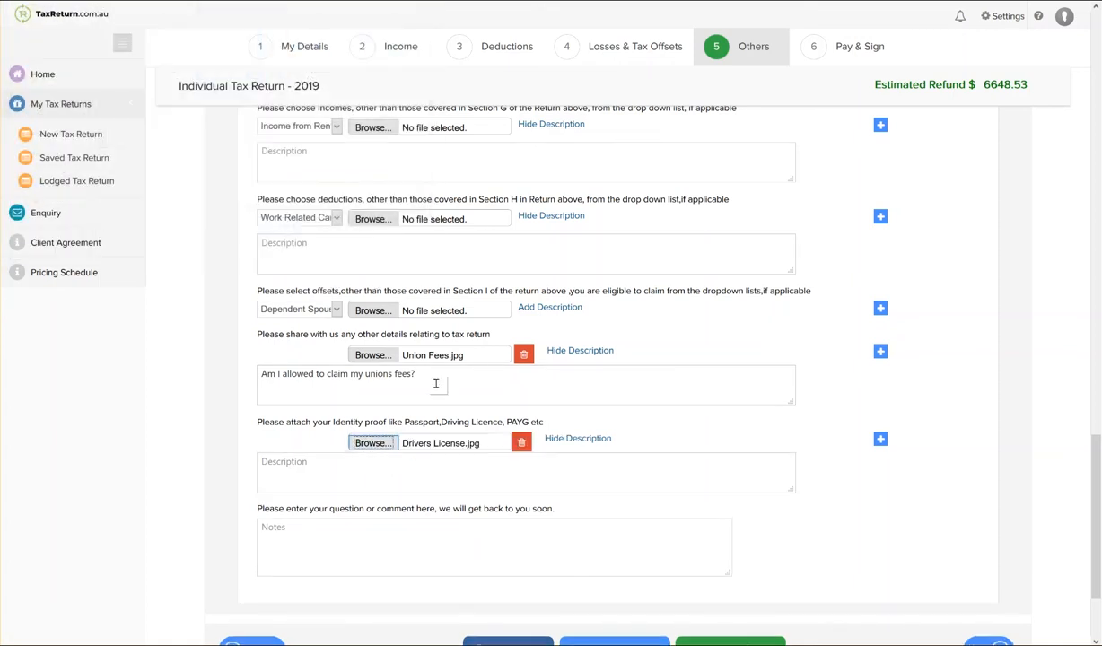
left_click(538, 489)
type("rivers license at")
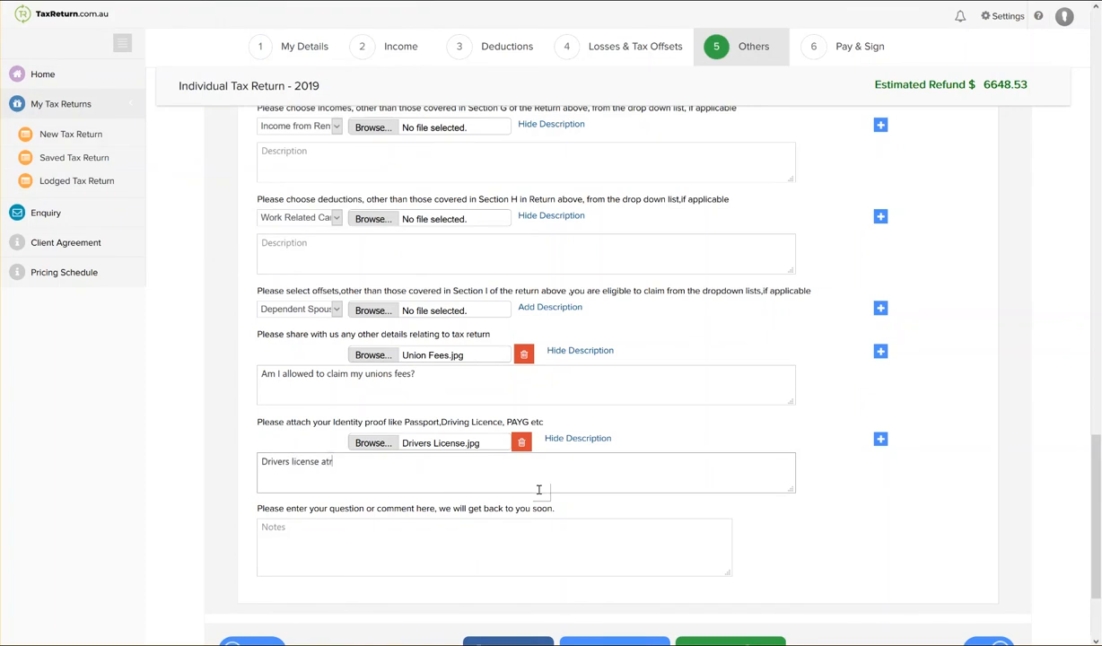
type("tached")
Enter the notes "I was unsure where to get my private health insurance information from can you assist me?" and "How long does it take for my refund?".
left_click(516, 529)
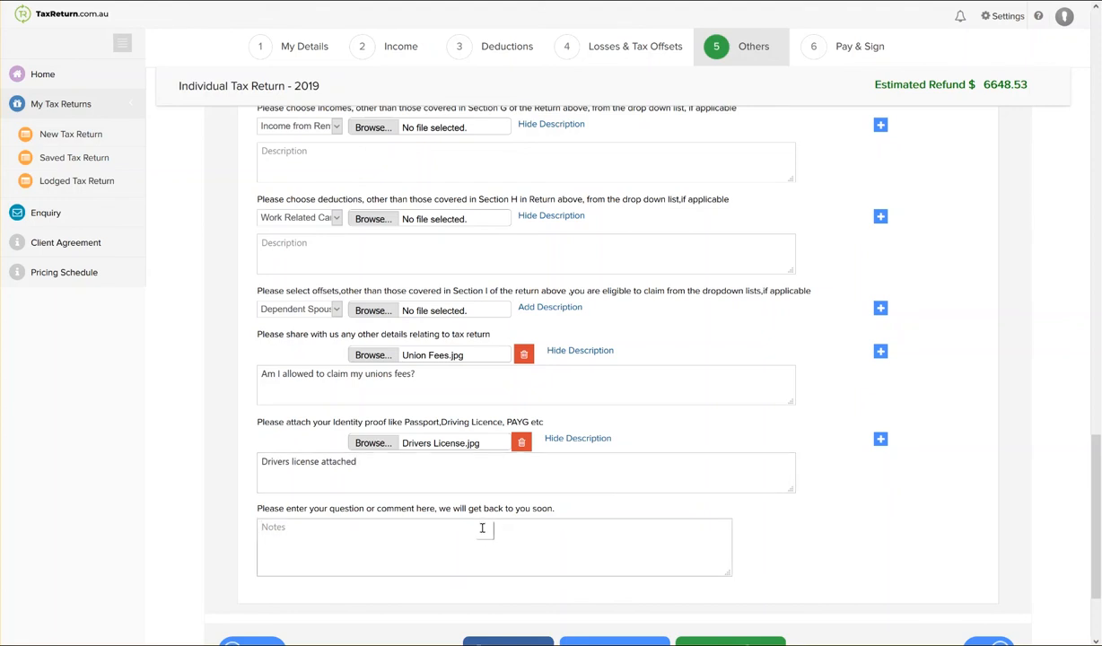
scroll(468, 512, "down", 3)
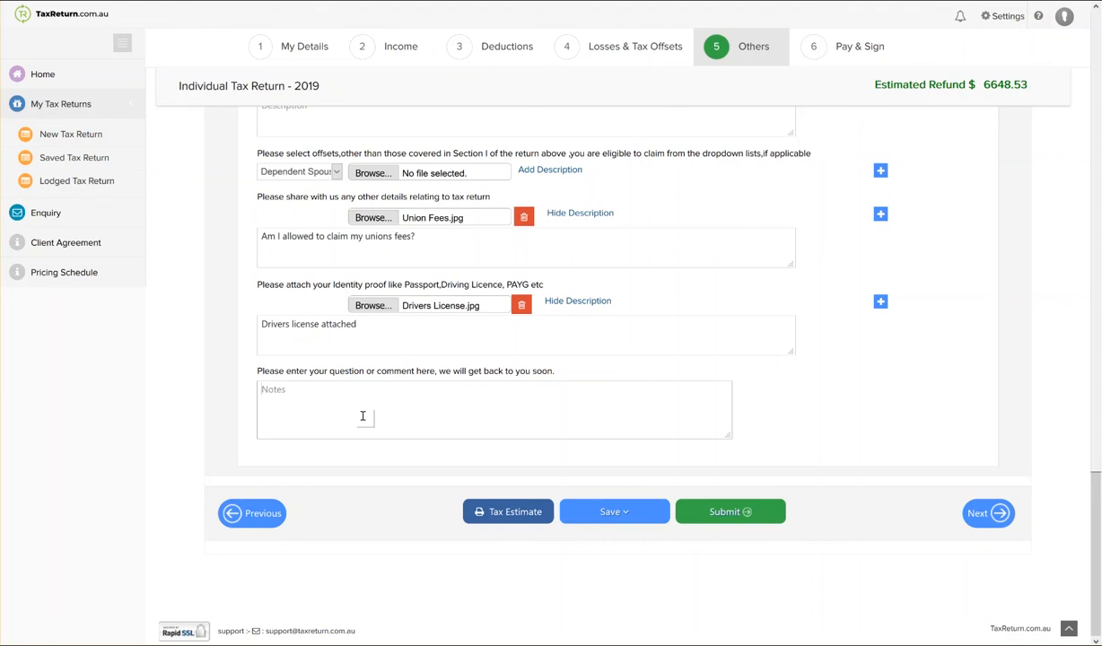
type("I was unsure where to get my private health insuran")
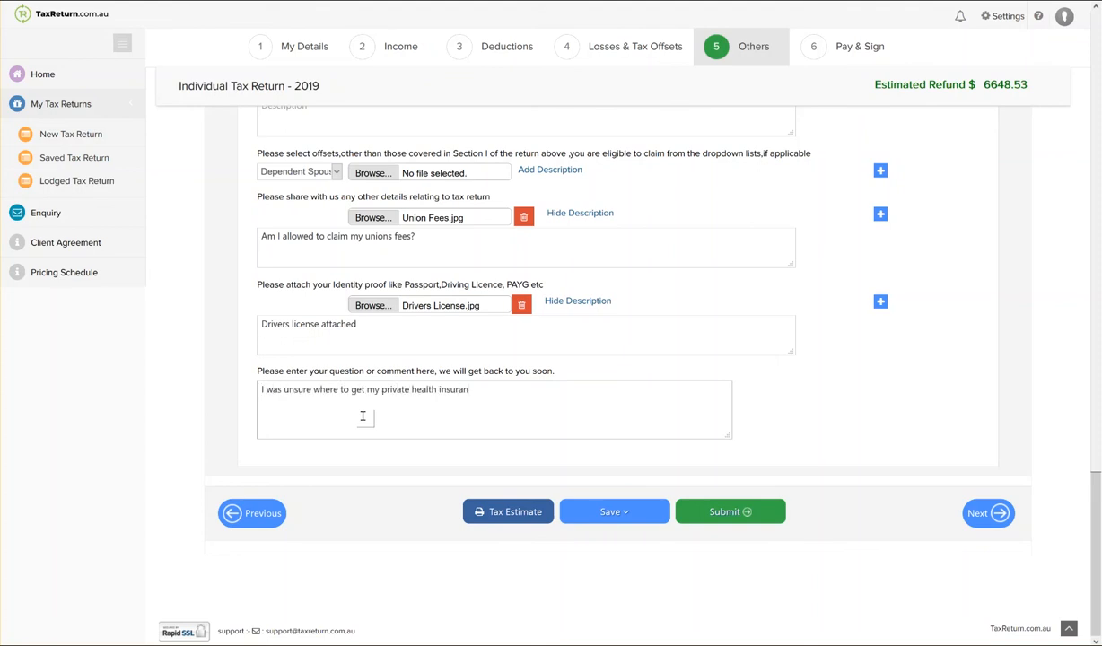
type("ce information from can you assist me?")
key("Return")
key("Return")
type("How long does it take for my refund?")
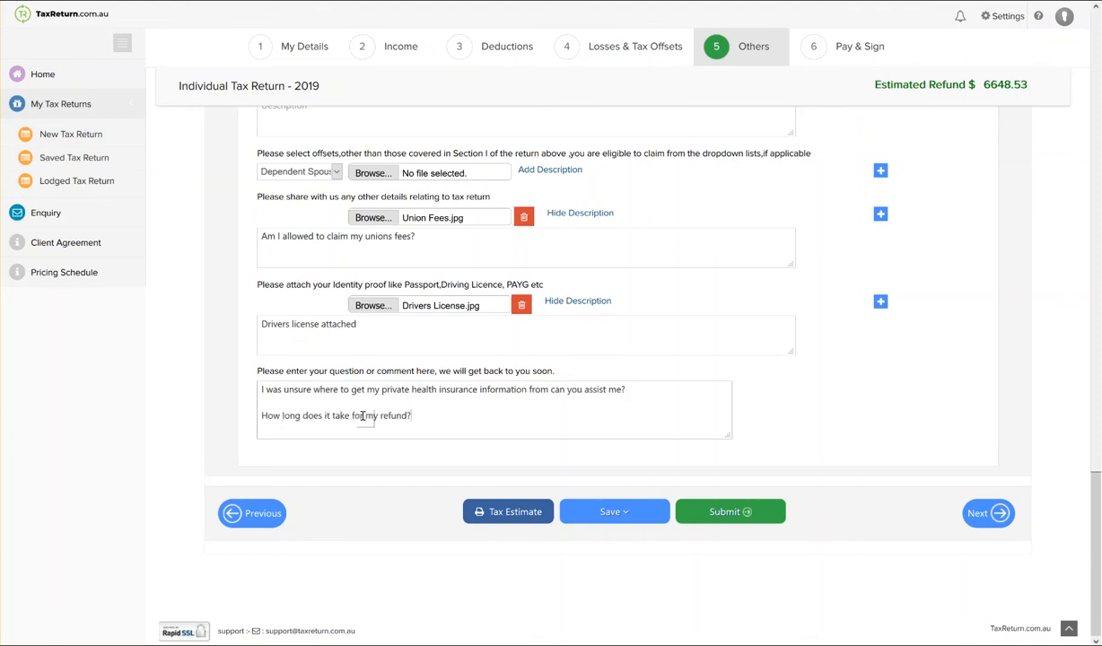
Save the Others section of the tax return without quitting.
left_click(617, 513)
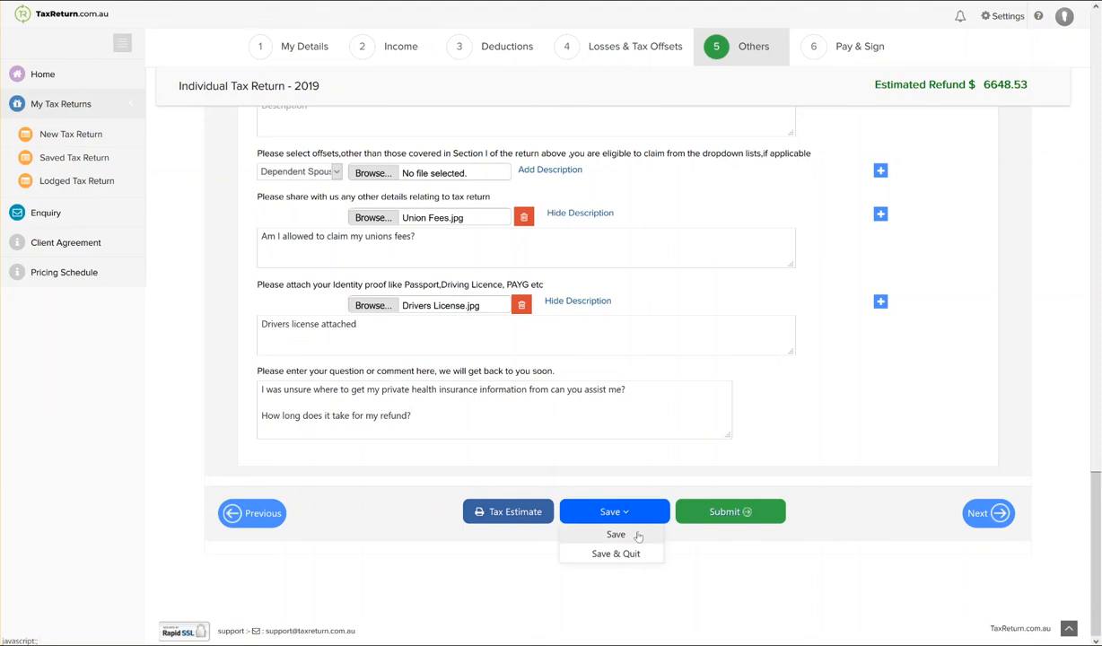
left_click(616, 535)
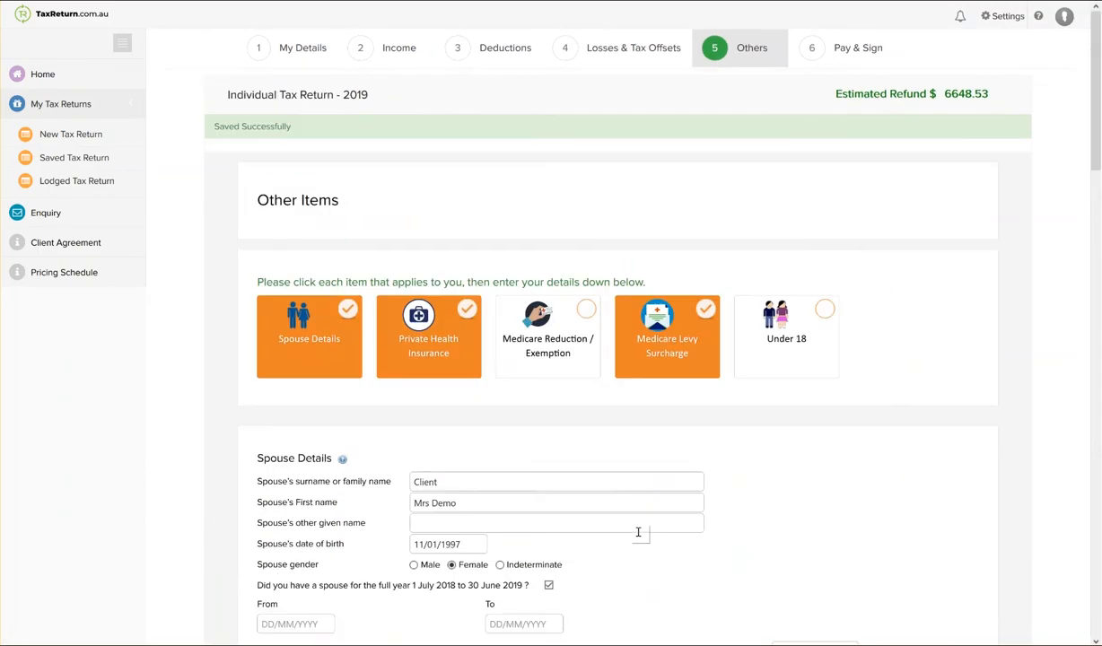
scroll(638, 532, "down", 5)
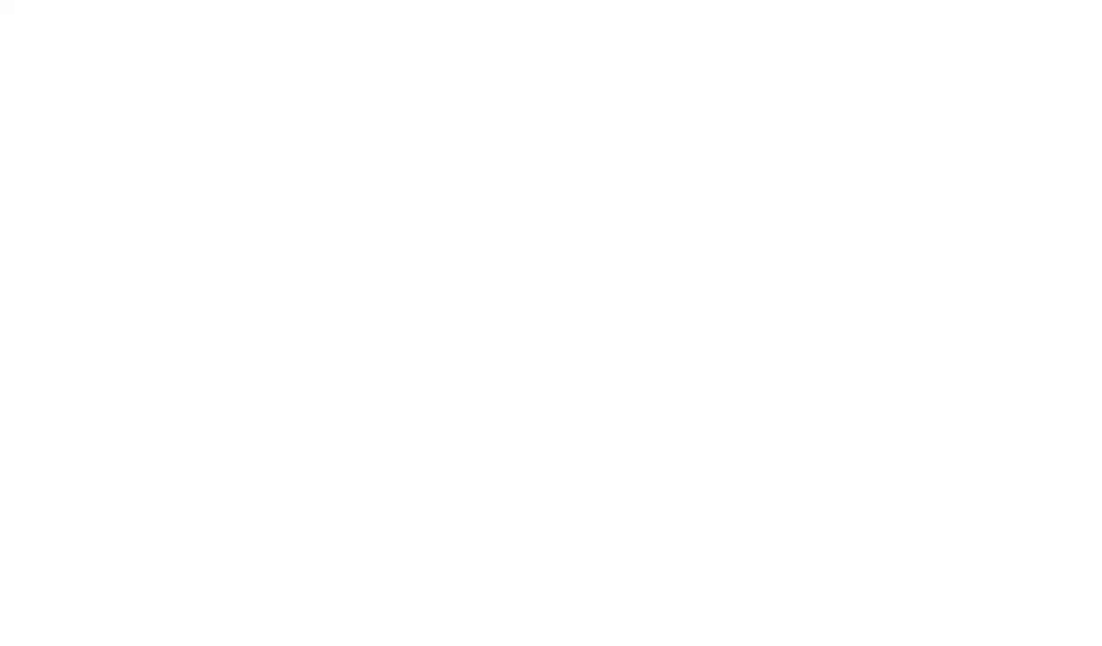